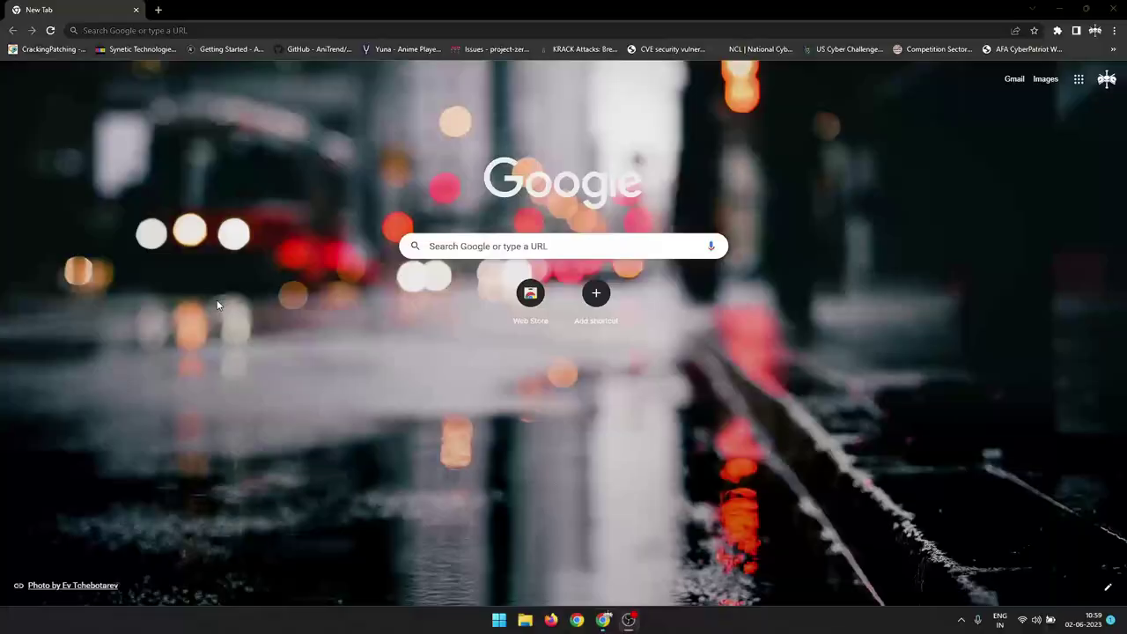
Search the web for neverinstall and open the official Neverinstall website.
left_click(389, 32)
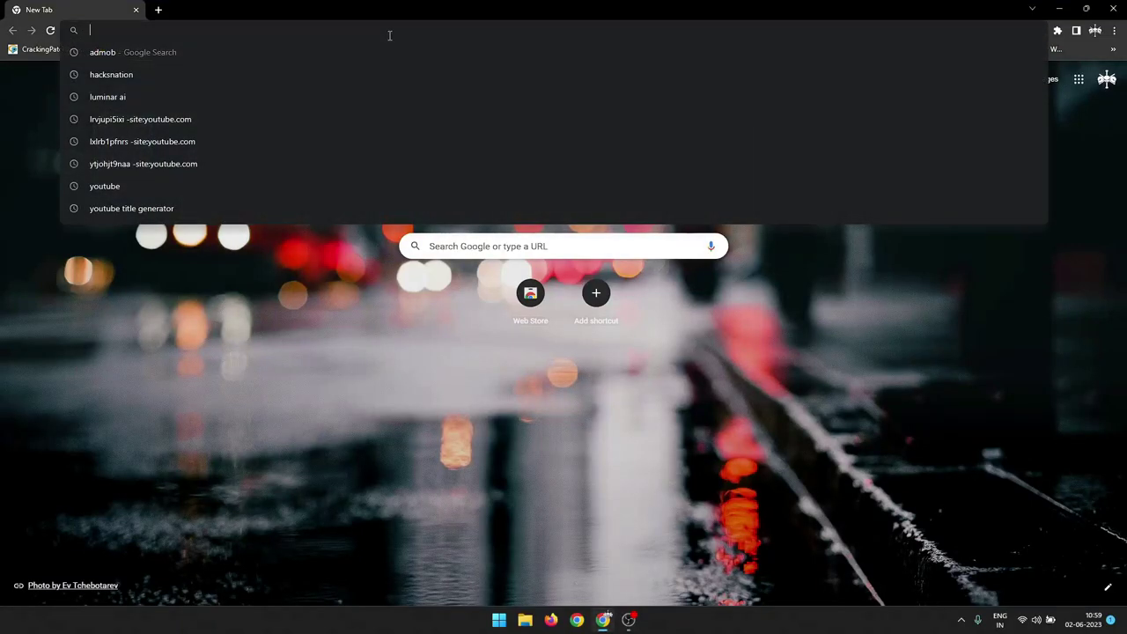
type("neverinstal")
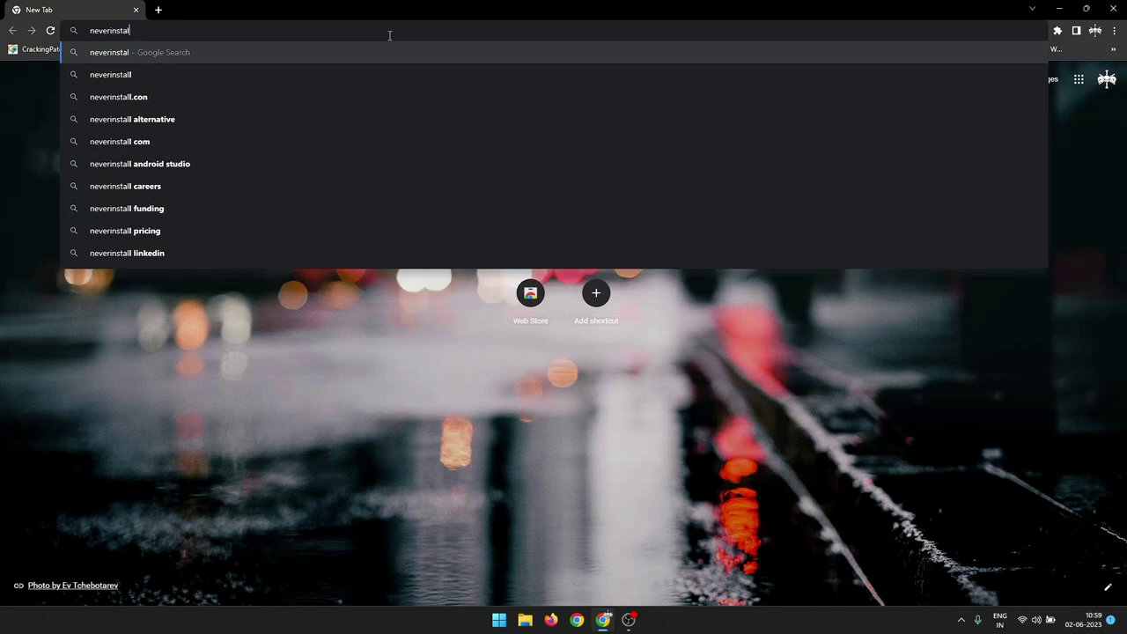
type("l")
key("Return")
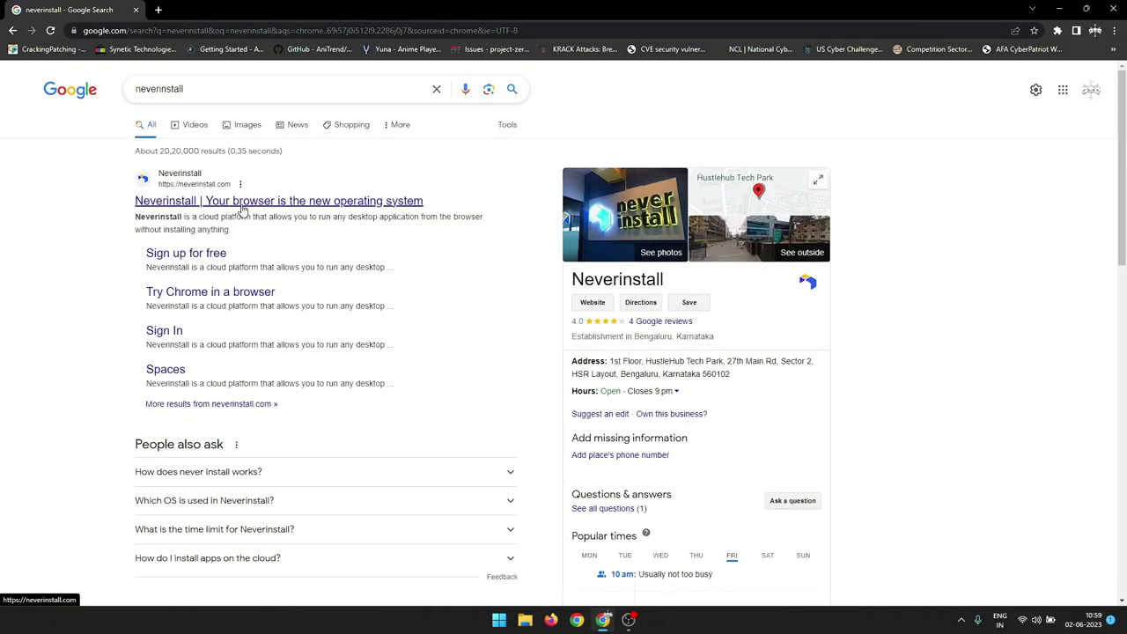
left_click(242, 208)
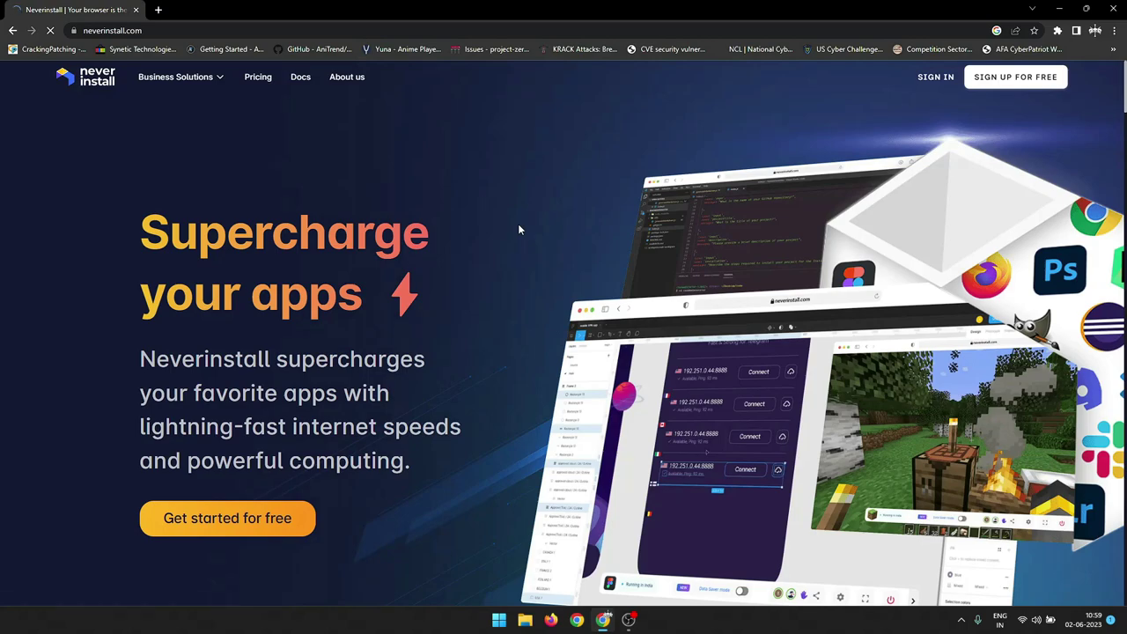
Look through the Neverinstall homepage, from the feature sections to the list of supported cloud apps in the footer.
scroll(518, 229, "down", 5)
scroll(518, 229, "down", 11)
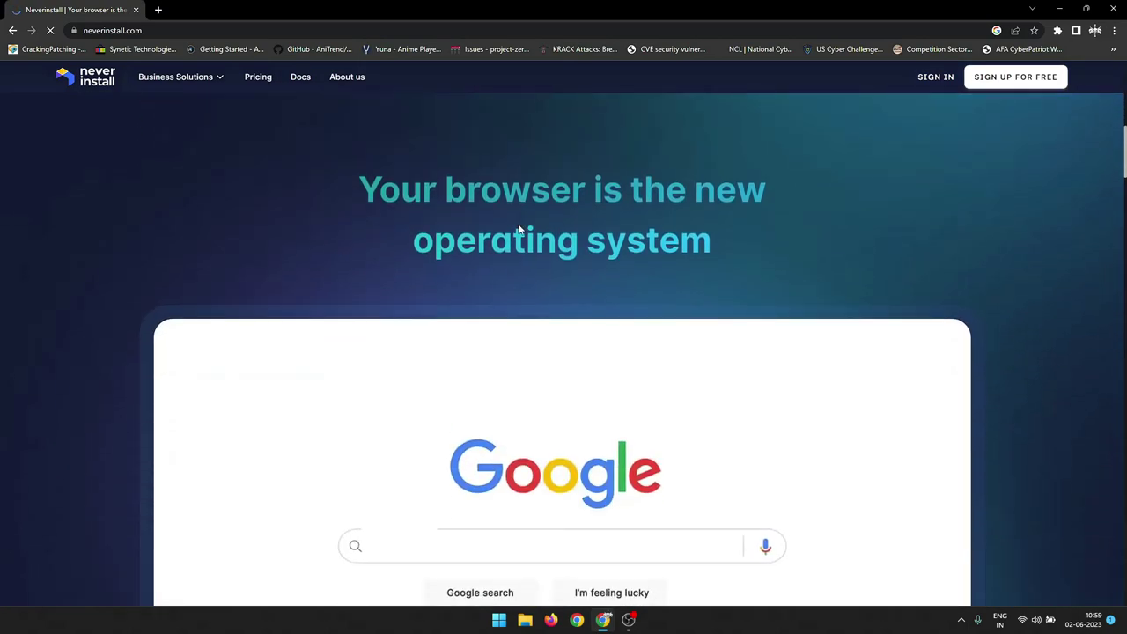
scroll(518, 229, "down", 10)
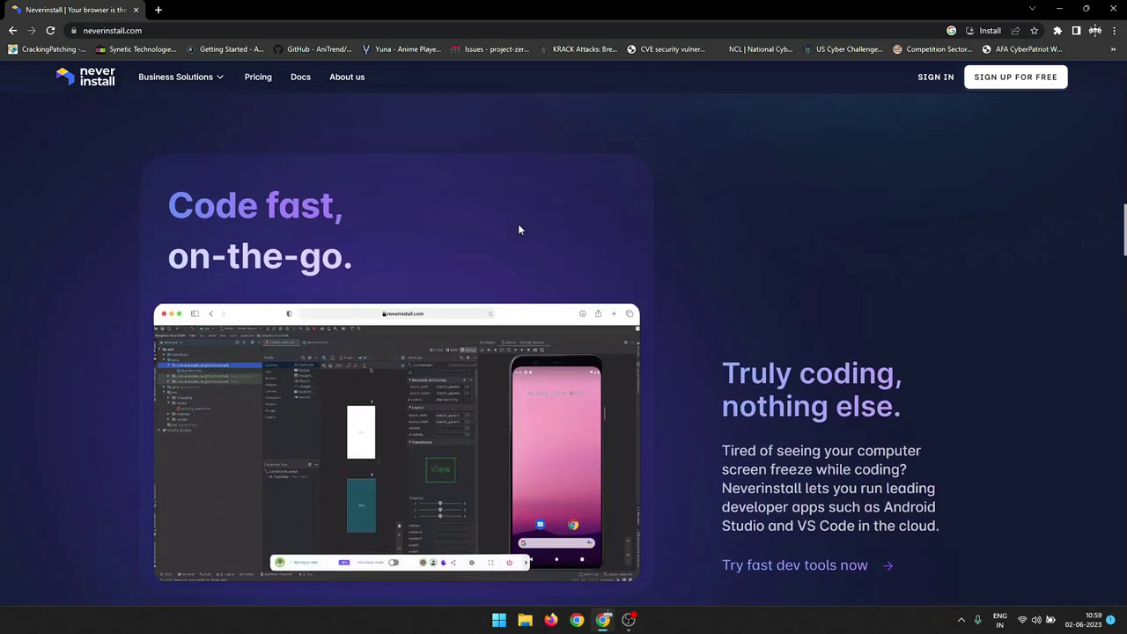
scroll(519, 229, "down", 9)
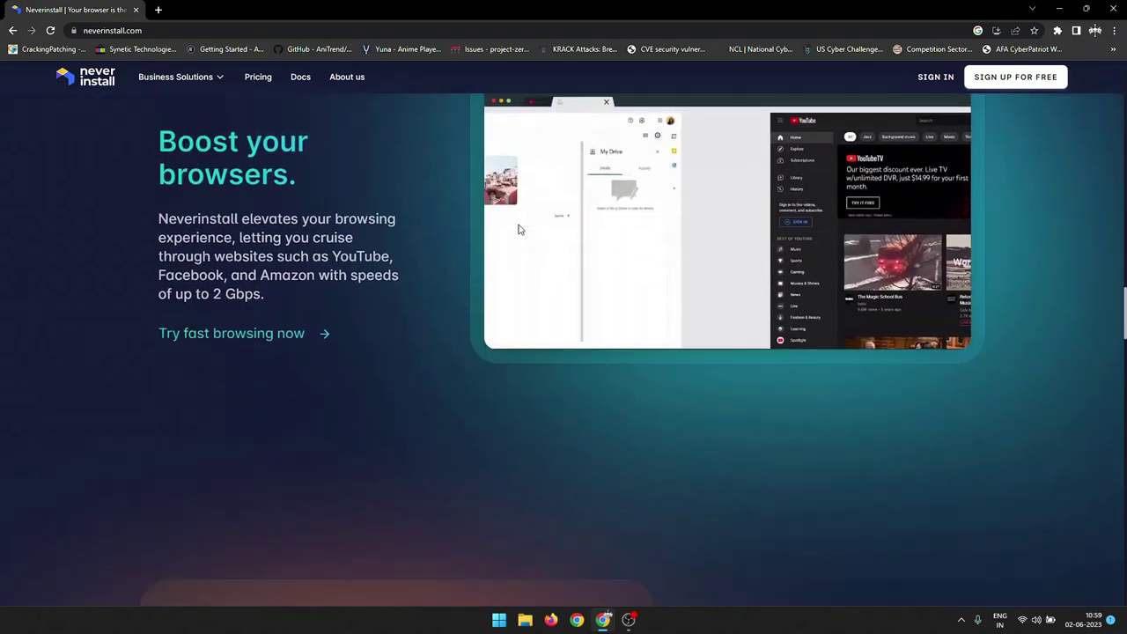
scroll(519, 229, "down", 12)
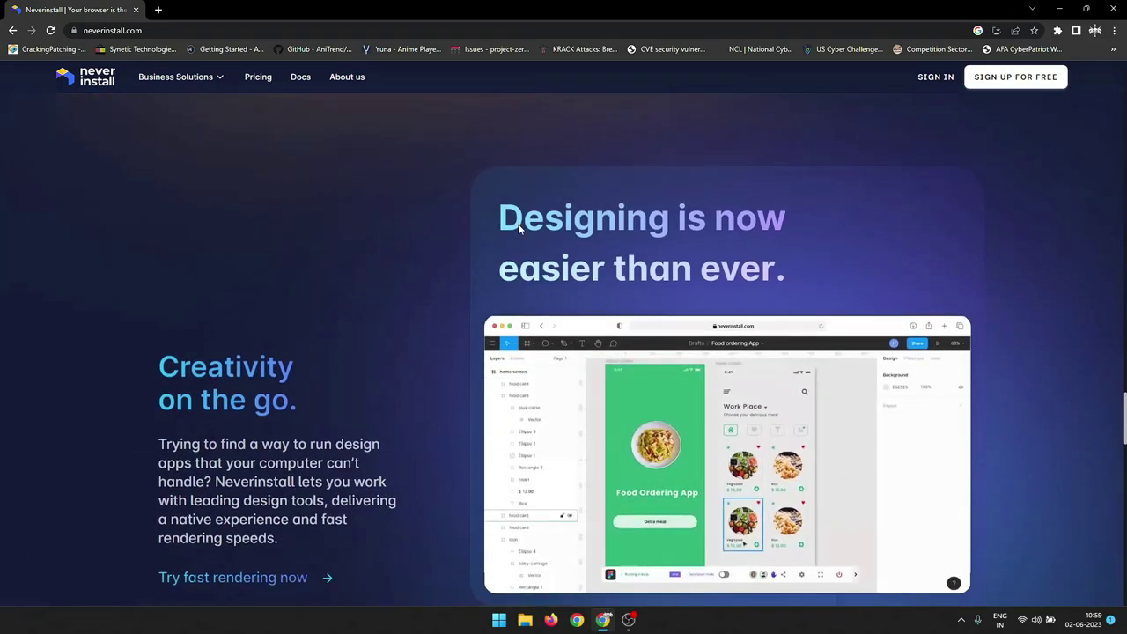
scroll(518, 229, "down", 10)
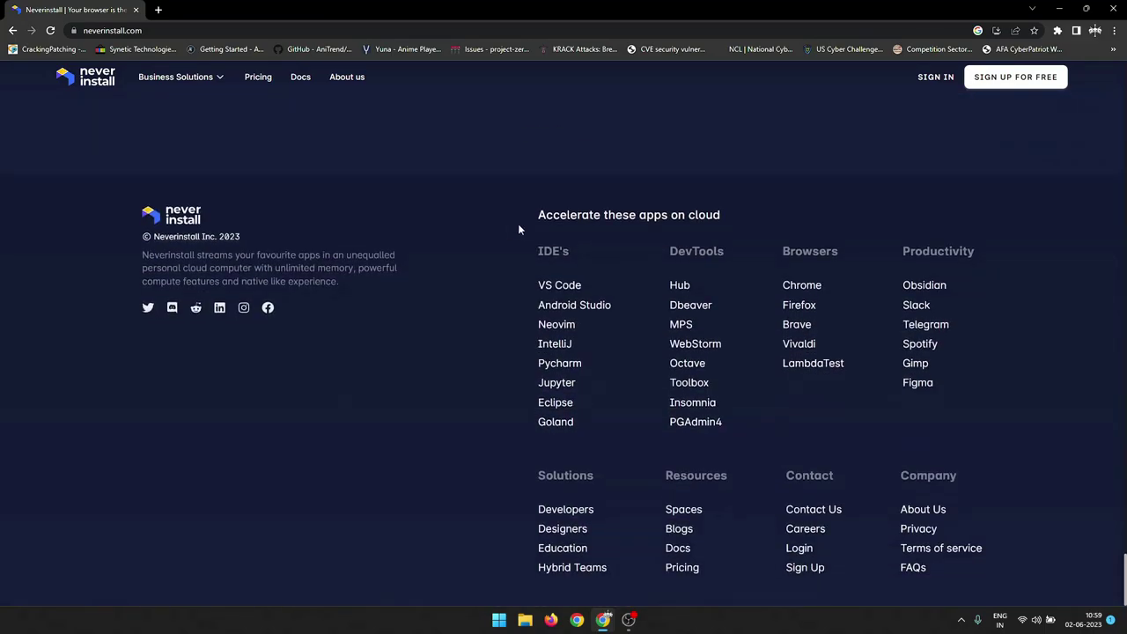
scroll(517, 229, "up", 20)
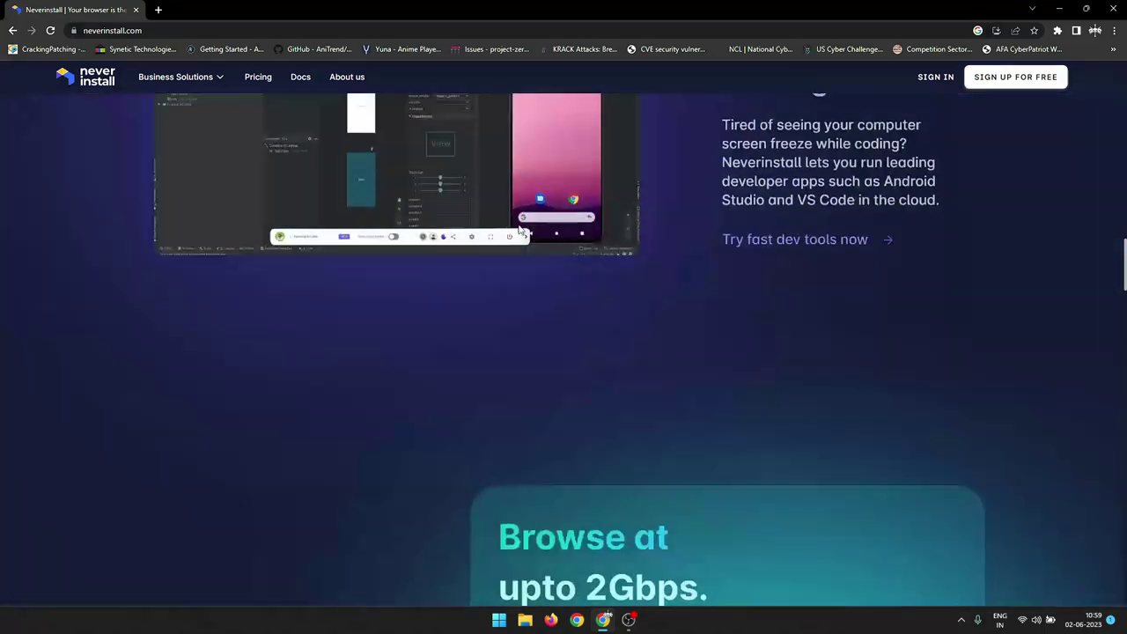
scroll(517, 229, "up", 10)
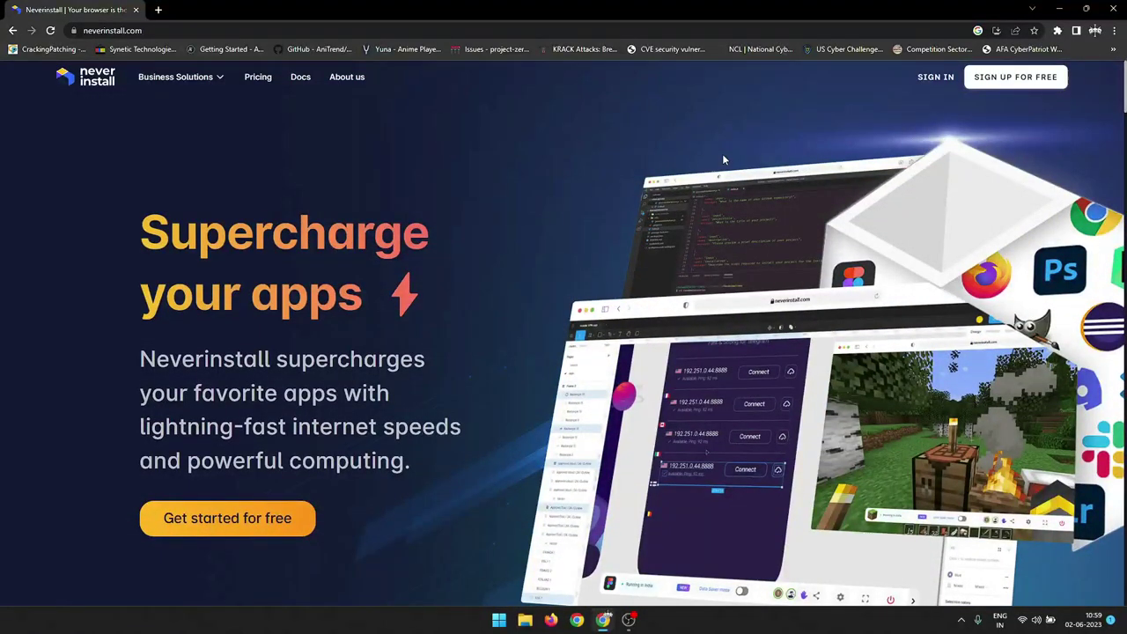
Sign up for Neverinstall with a Google account and clear the welcome tour and feedback survey.
left_click(976, 79)
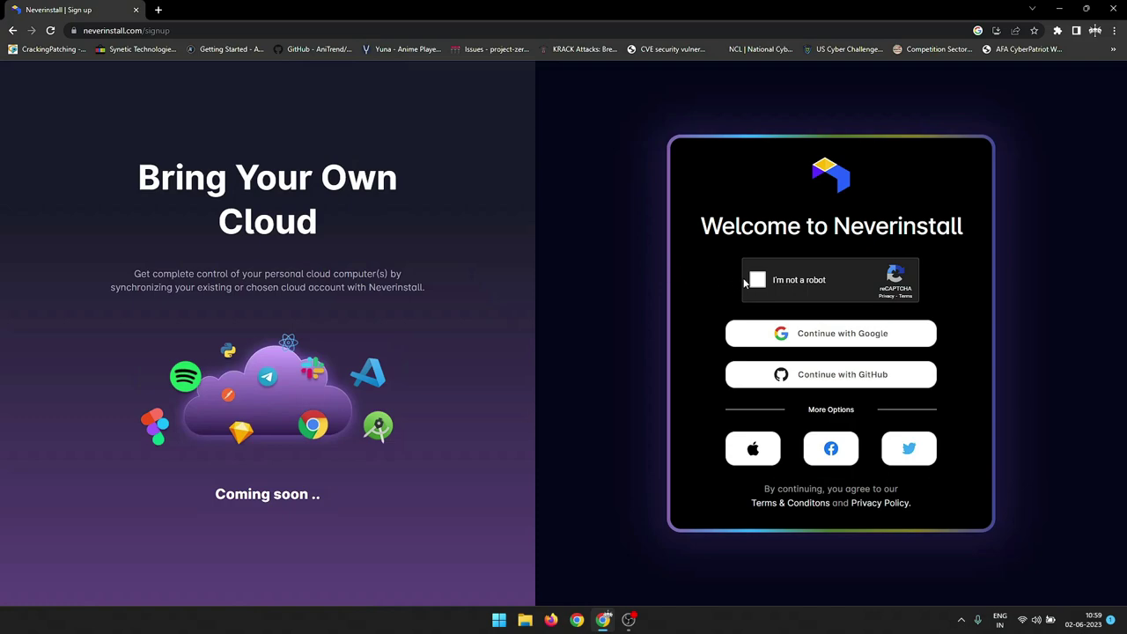
left_click(821, 338)
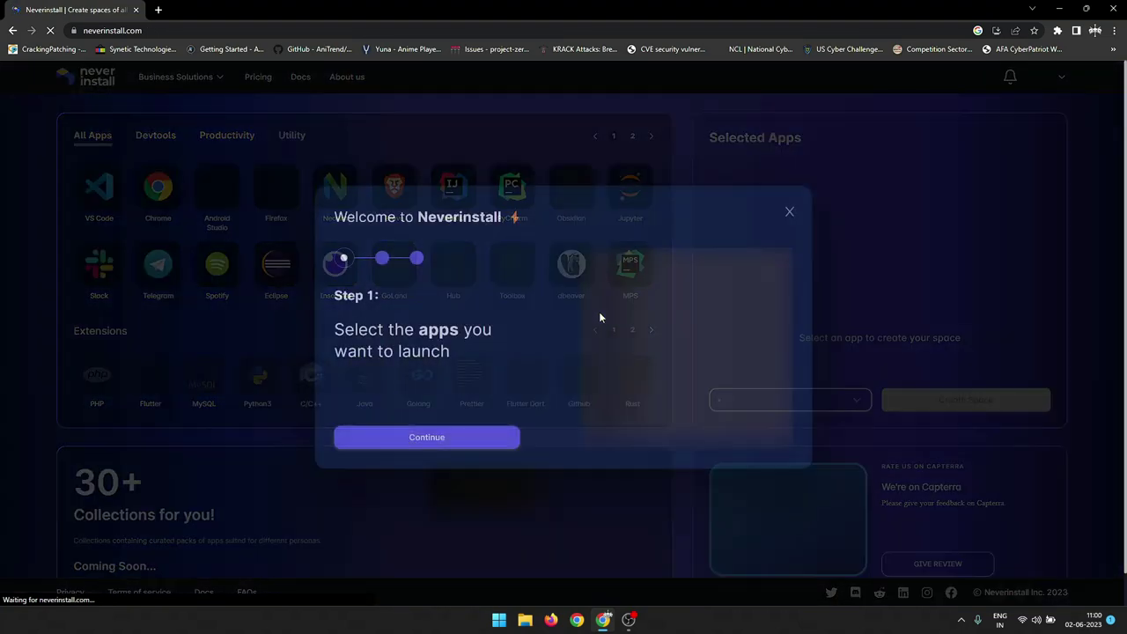
left_click(430, 440)
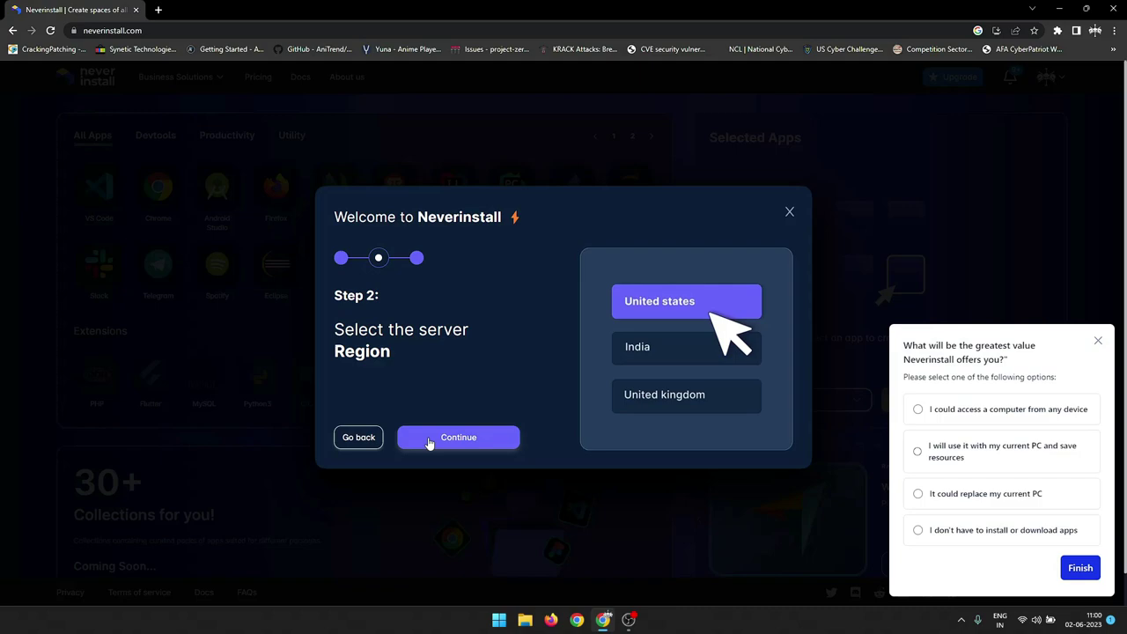
left_click(429, 440)
left_click(429, 440)
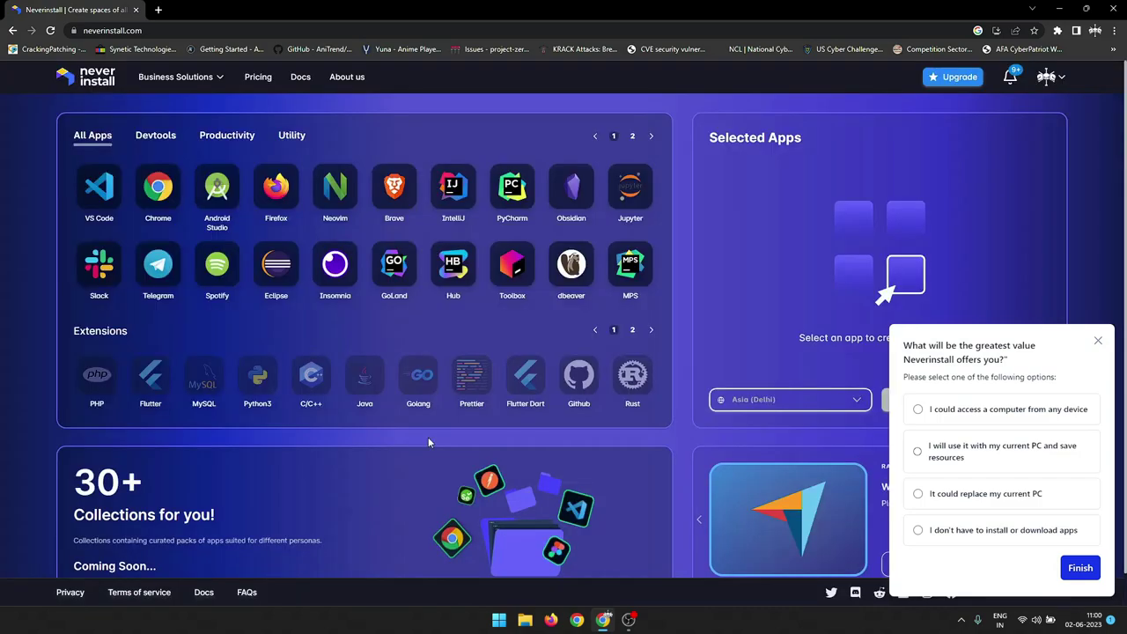
left_click(1098, 342)
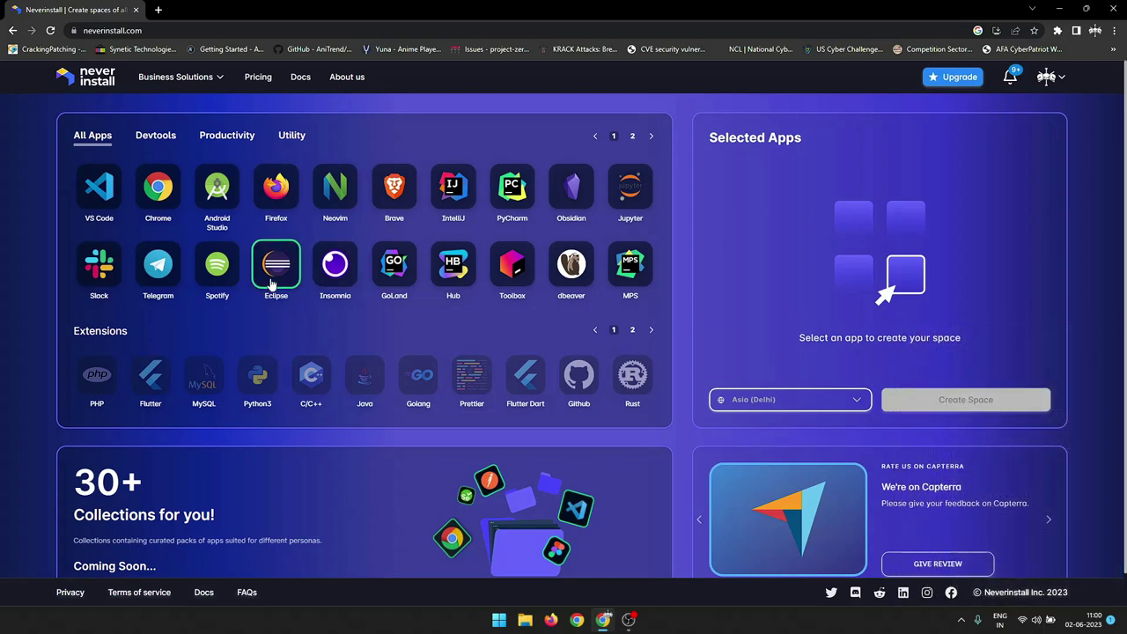
Browse the app categories and select Firefox from Productivity plus Android Studio and Postman from Devtools for the space.
left_click(153, 137)
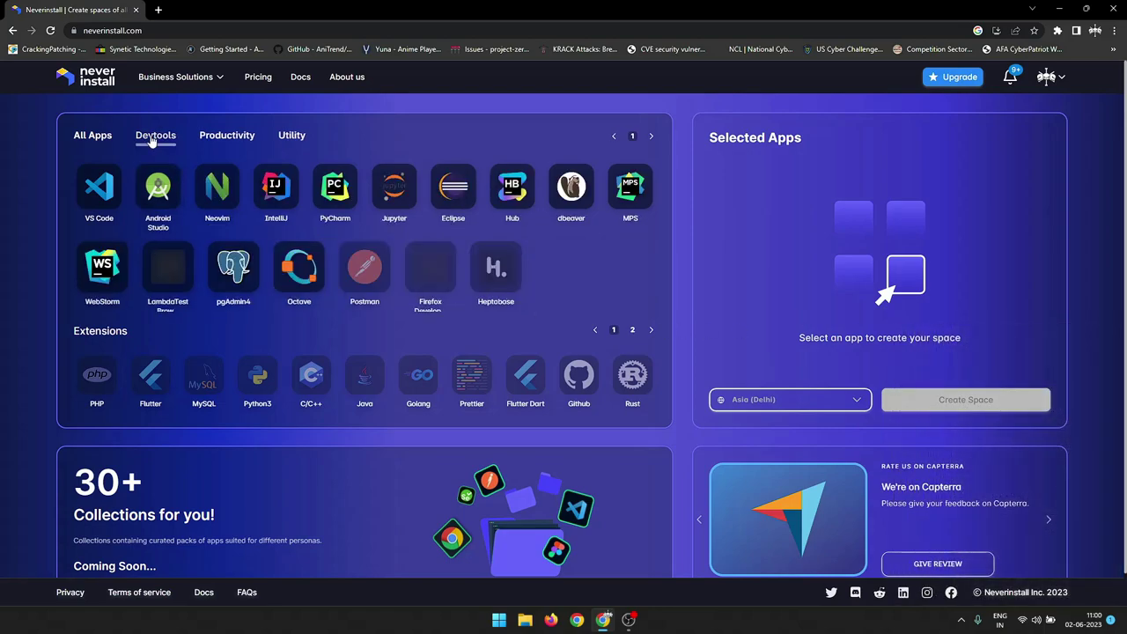
left_click(223, 138)
left_click(293, 137)
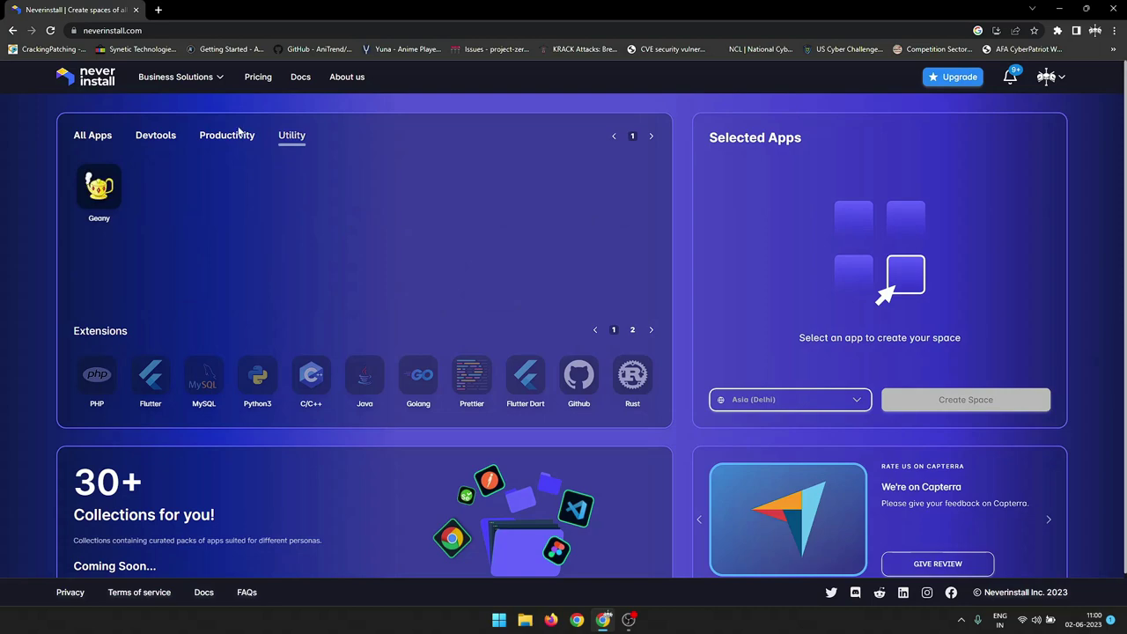
left_click(227, 135)
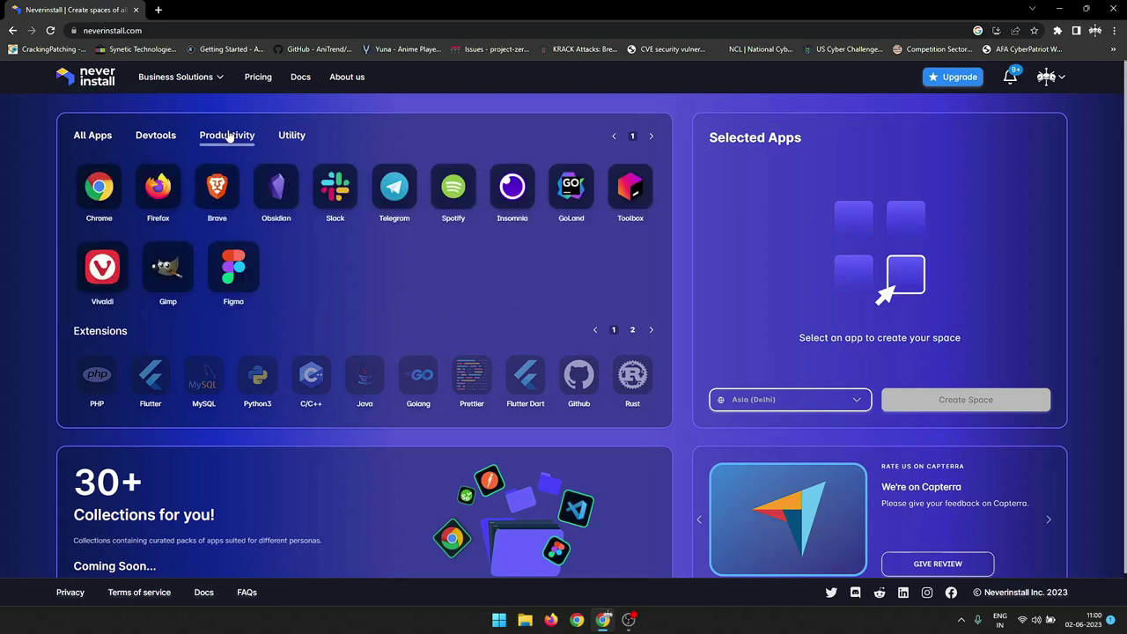
left_click(159, 203)
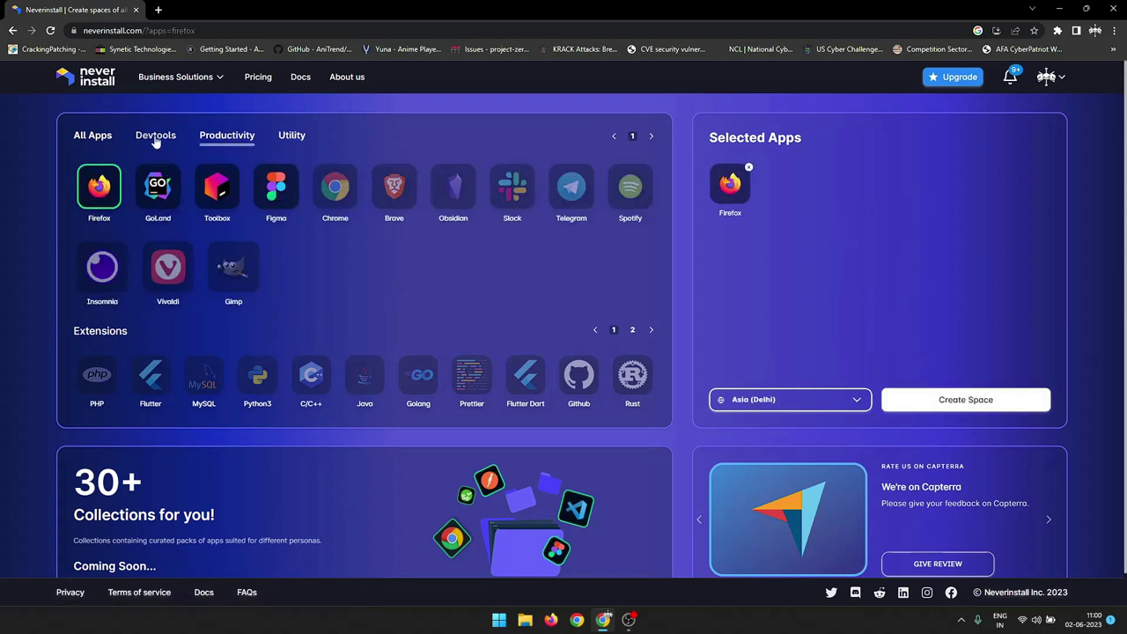
left_click(155, 138)
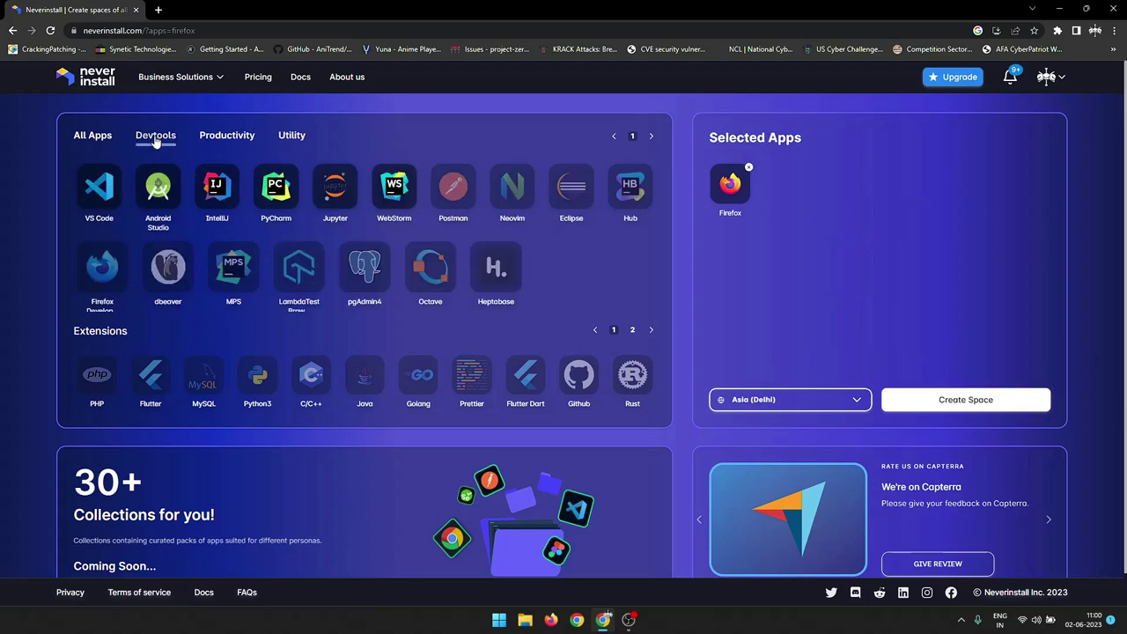
left_click(167, 201)
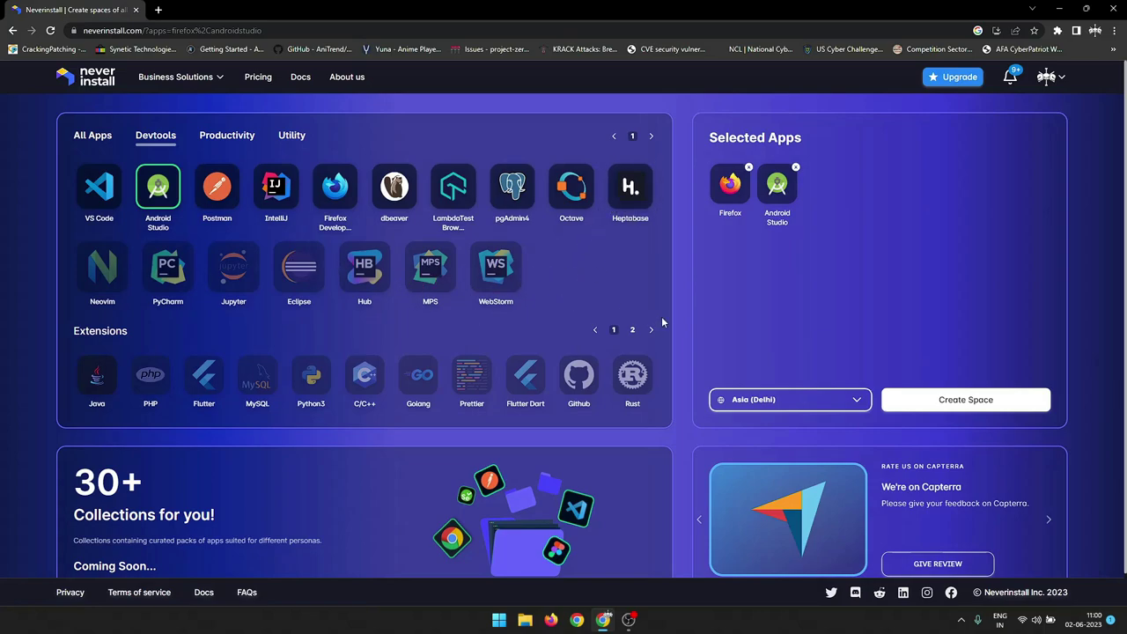
left_click(235, 189)
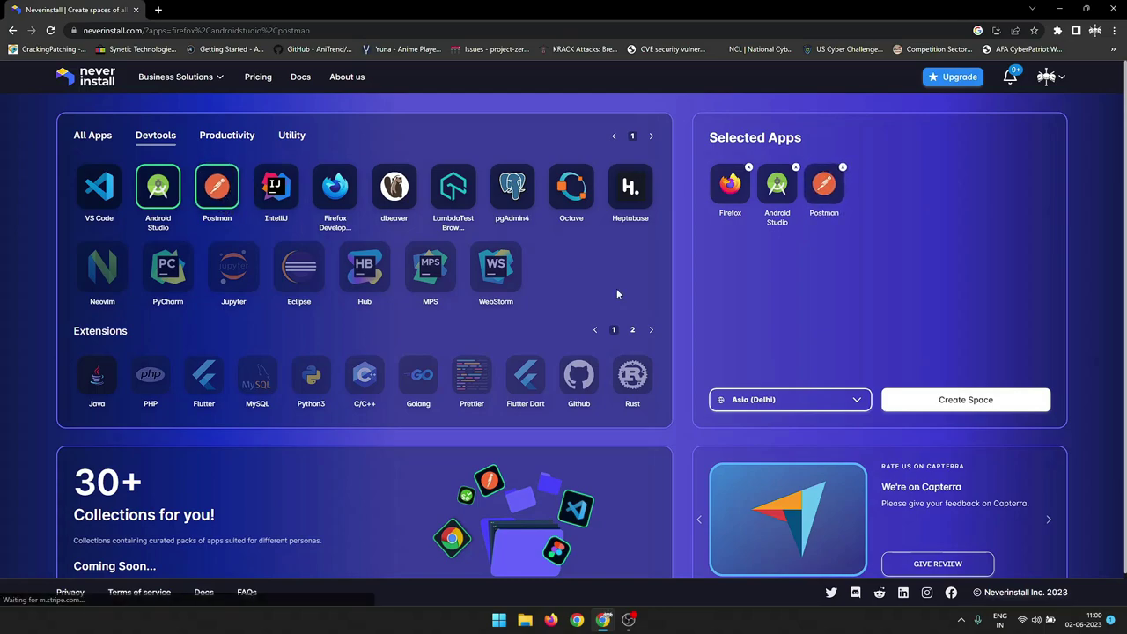
Set the server region to Asia (Bangalore) and create the space with the selected apps.
left_click(858, 402)
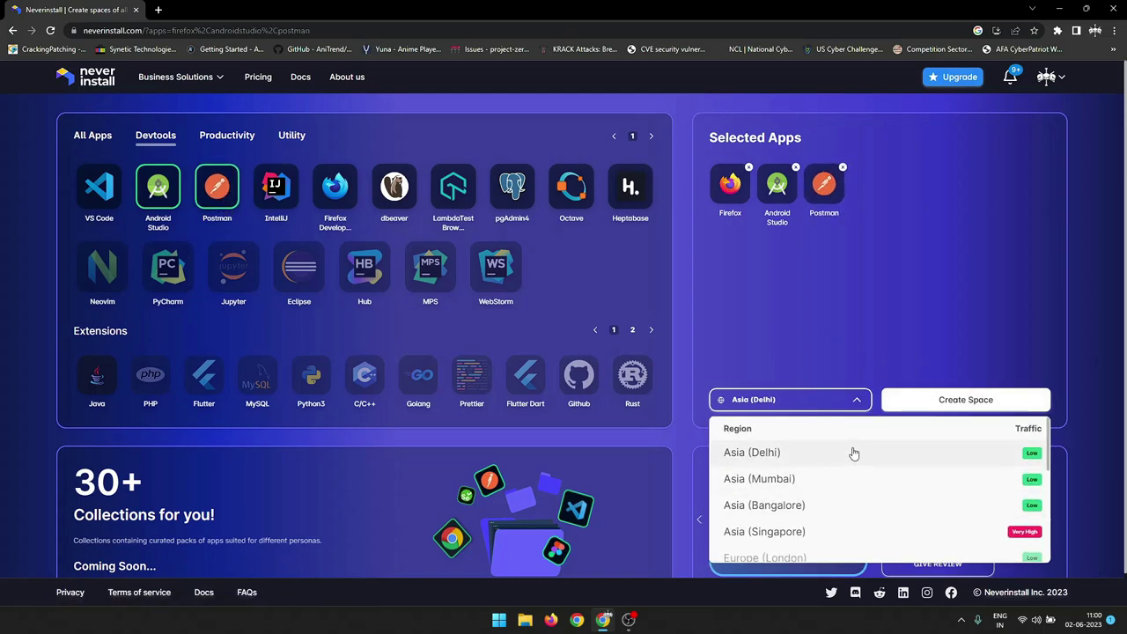
left_click(856, 506)
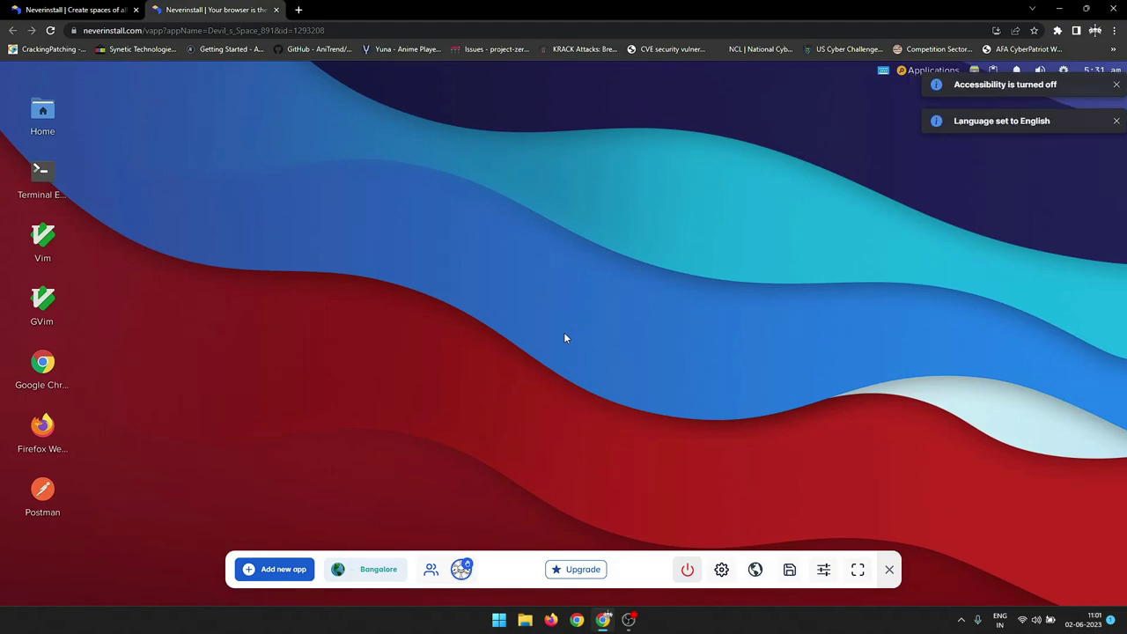
Launch Firefox on the cloud desktop and dismiss its welcome screens and the Firefox Privacy Notice tab.
left_click(48, 426)
left_click(180, 98)
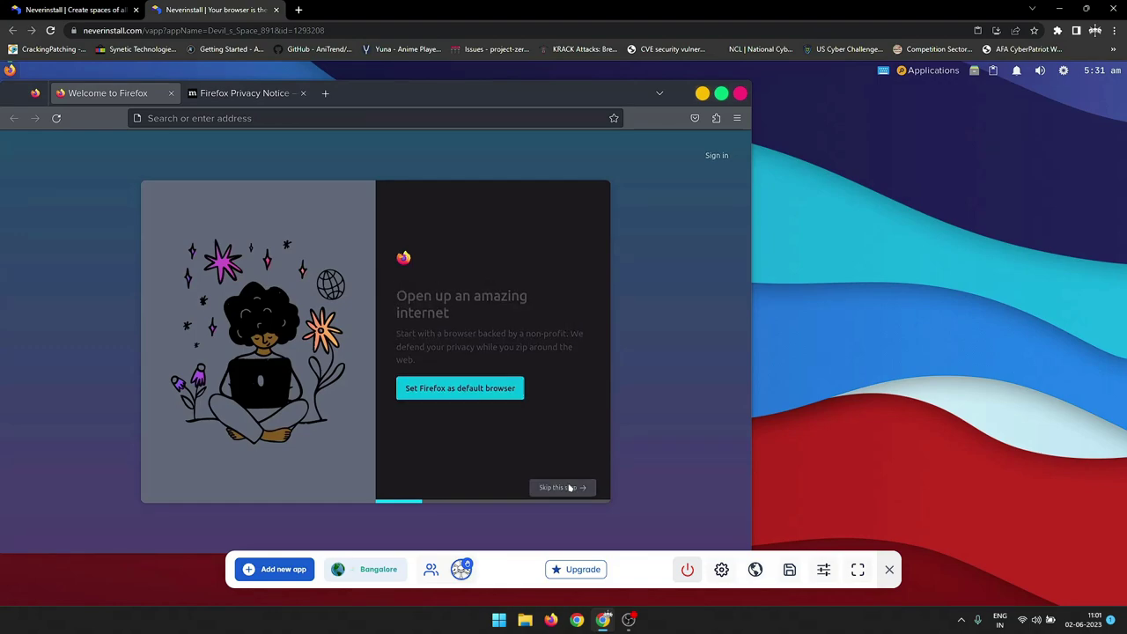
left_click(569, 482)
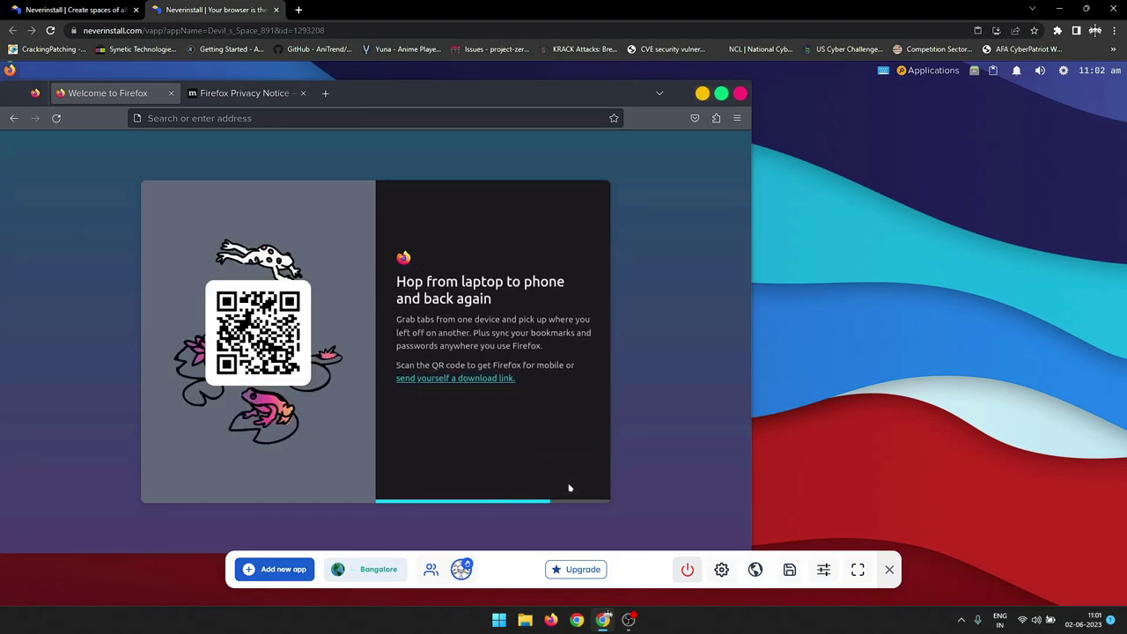
left_click(568, 482)
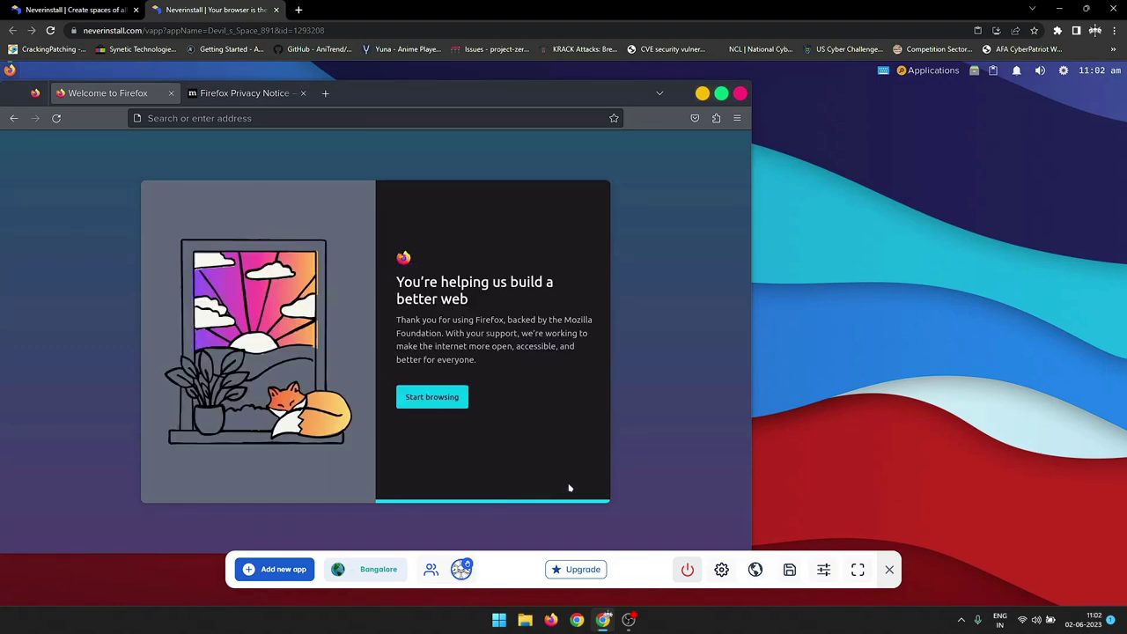
left_click(432, 398)
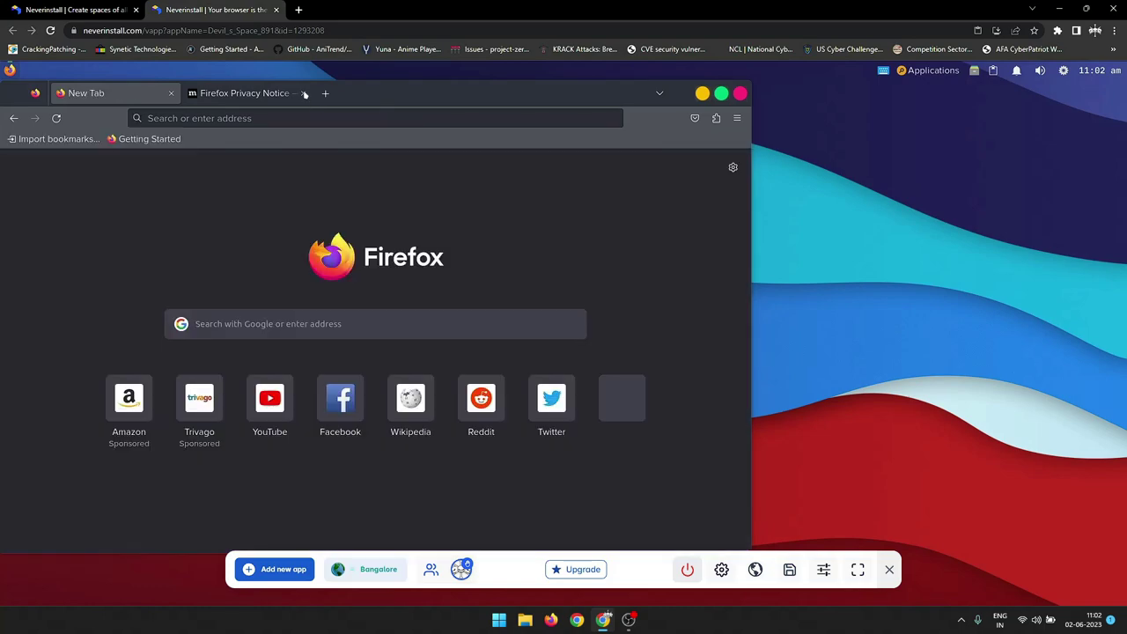
left_click(303, 92)
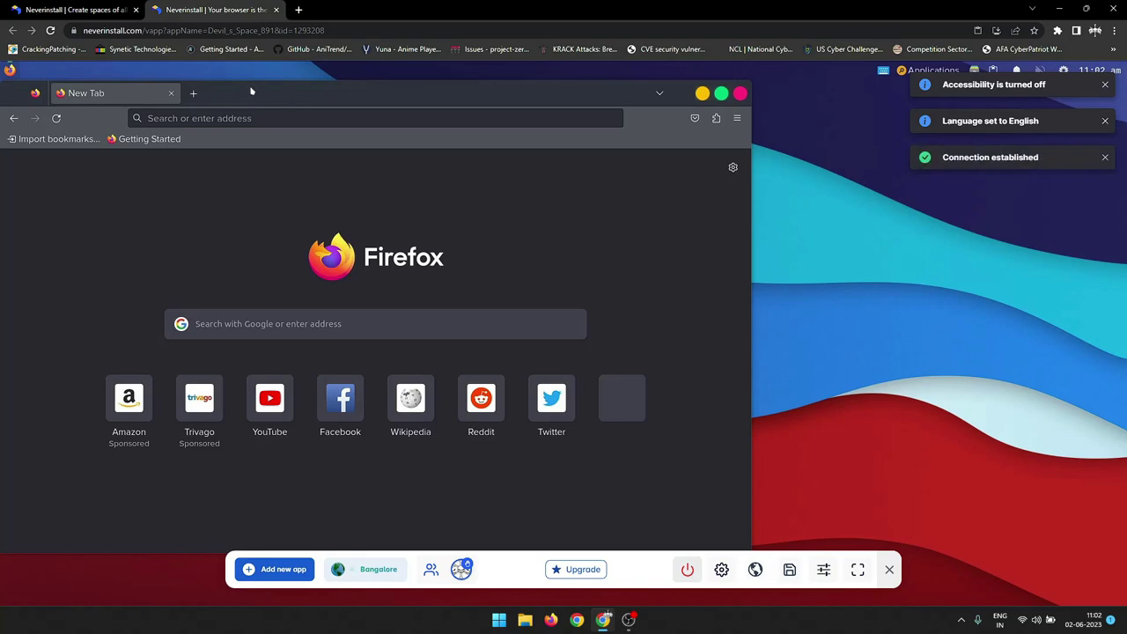
Move the Firefox window clear of the desktop icons, search for ookla and open the Speedtest by Ookla site.
left_click_drag(433, 104, 471, 122)
left_click(469, 148)
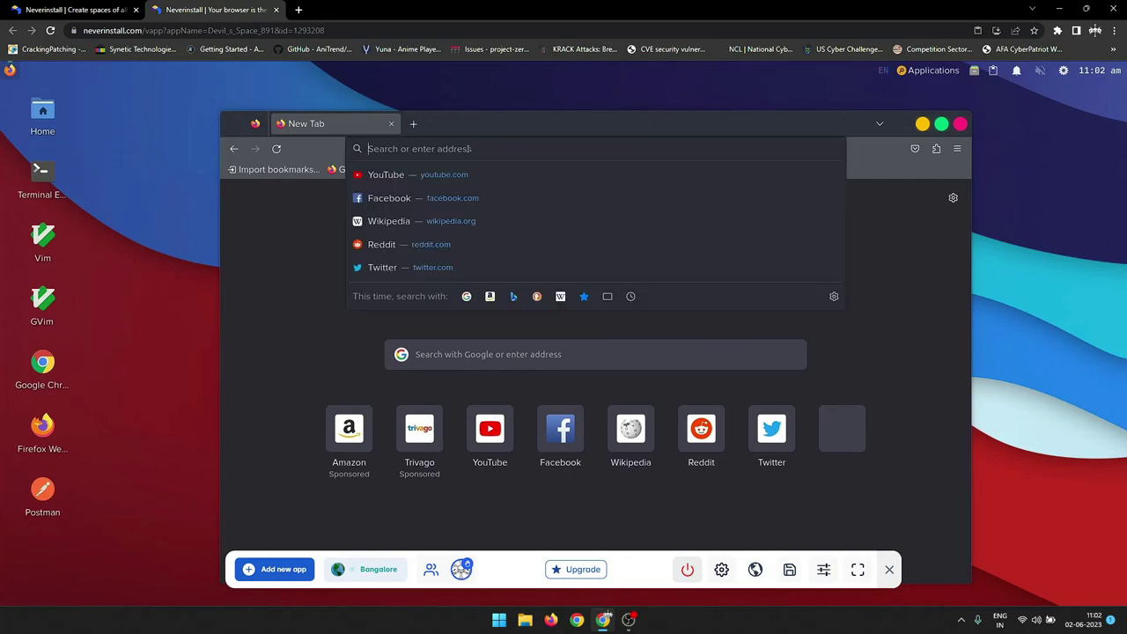
type("ookla")
key("Return")
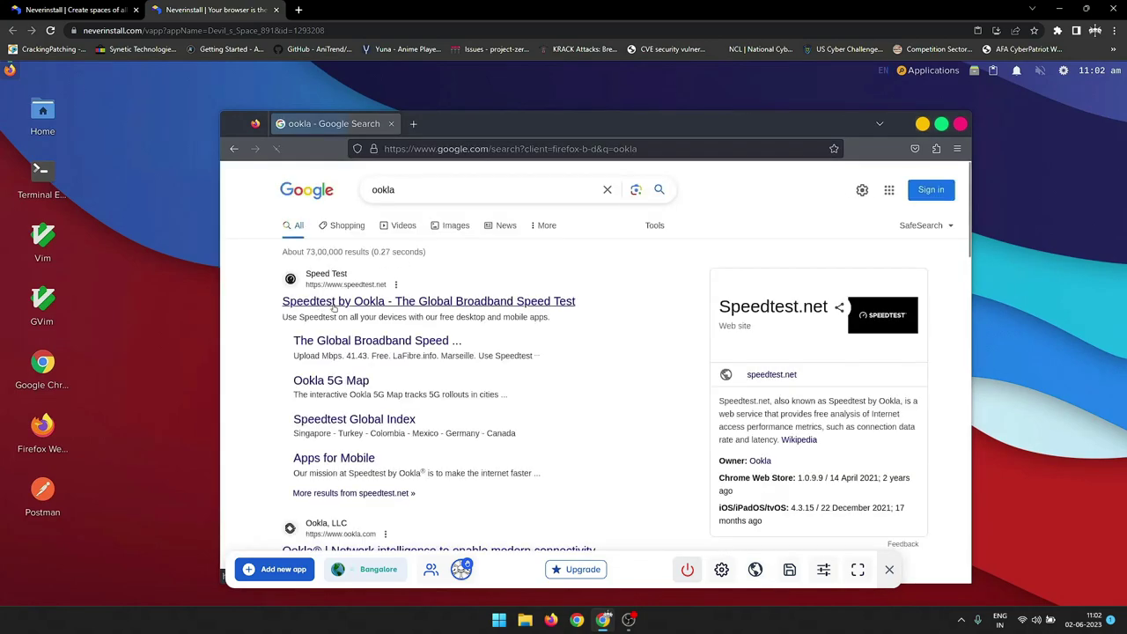
left_click(569, 300)
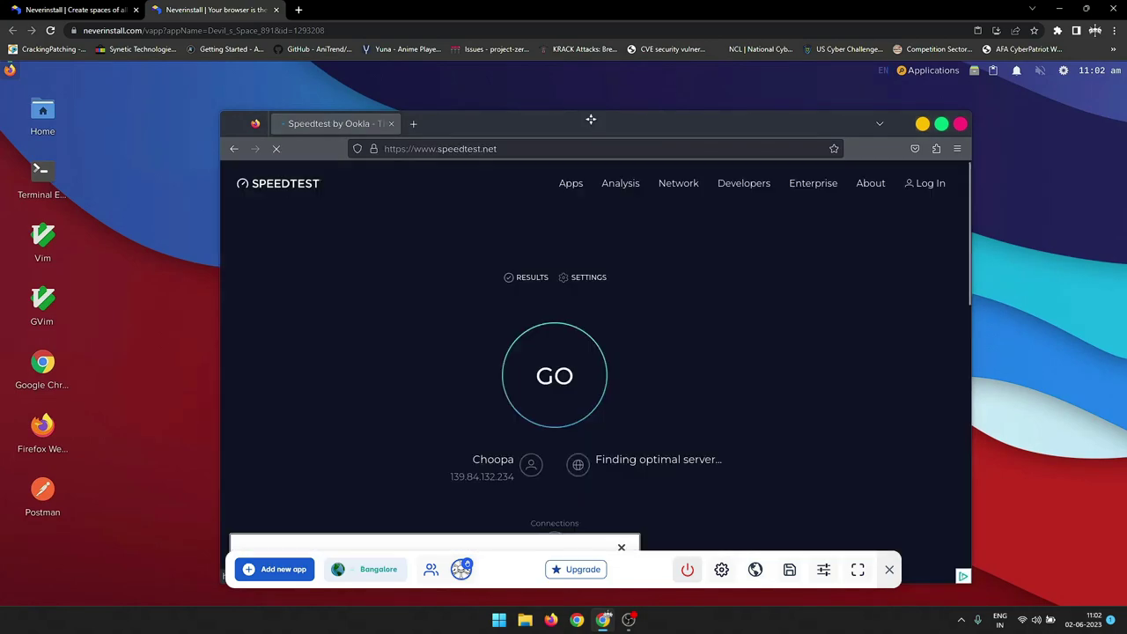
Move the Firefox window up to just below the cloud desktop's upper bar and start the Speedtest run.
left_click_drag(593, 124, 593, 93)
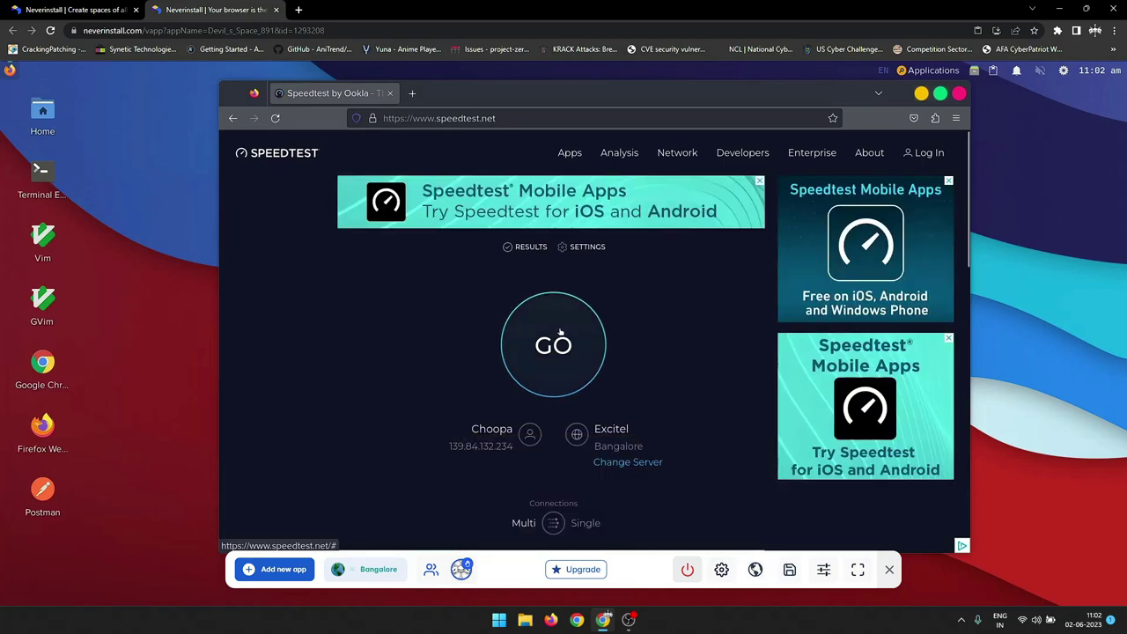
left_click(560, 329)
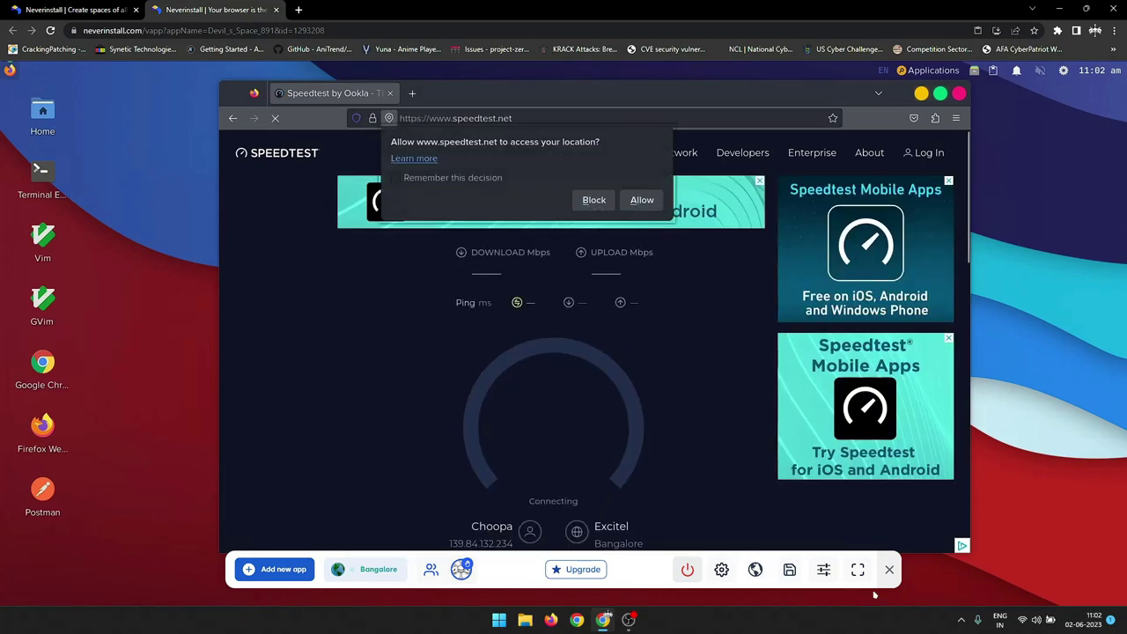
Clear the overlays from the Speedtest page, blocking its location request, and close Firefox once the speed test has finished.
left_click(888, 569)
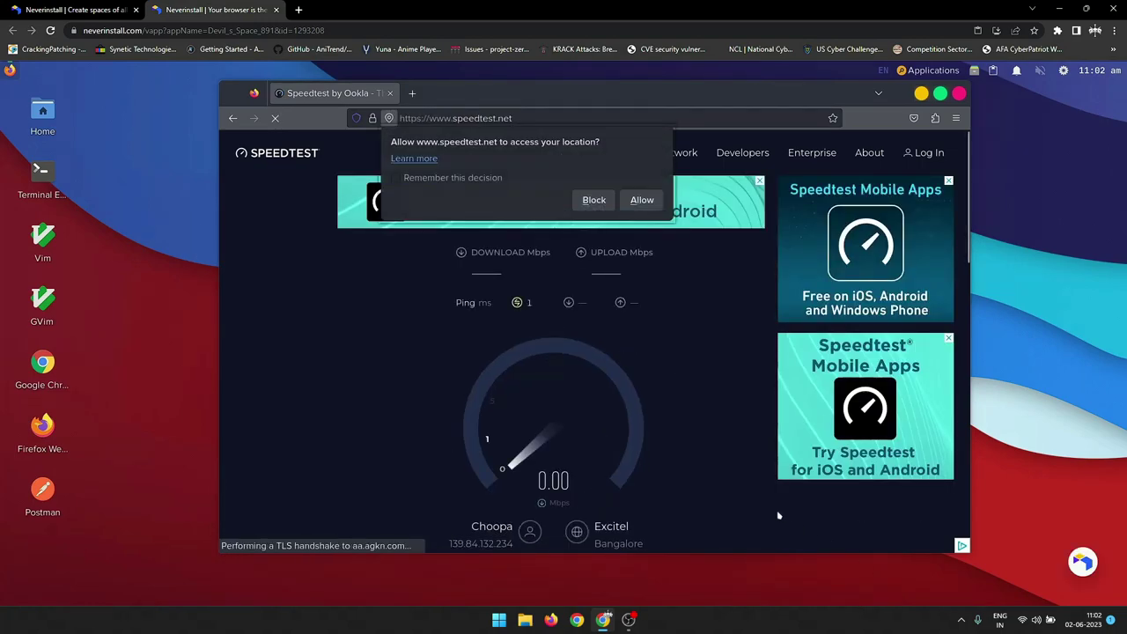
left_click(596, 201)
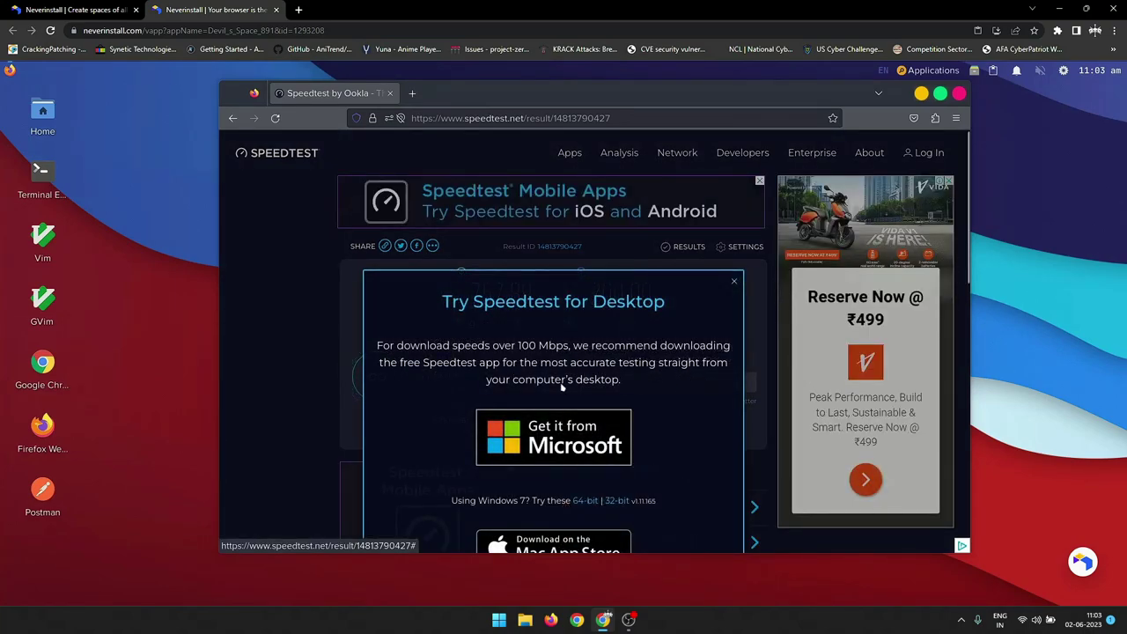
left_click(735, 282)
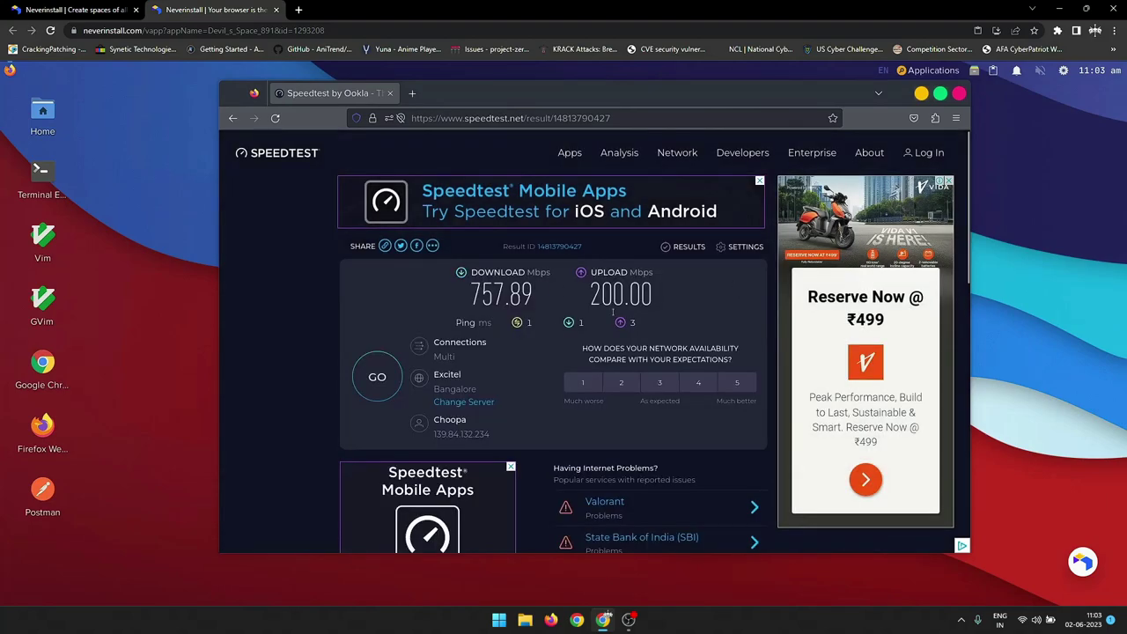
left_click(959, 93)
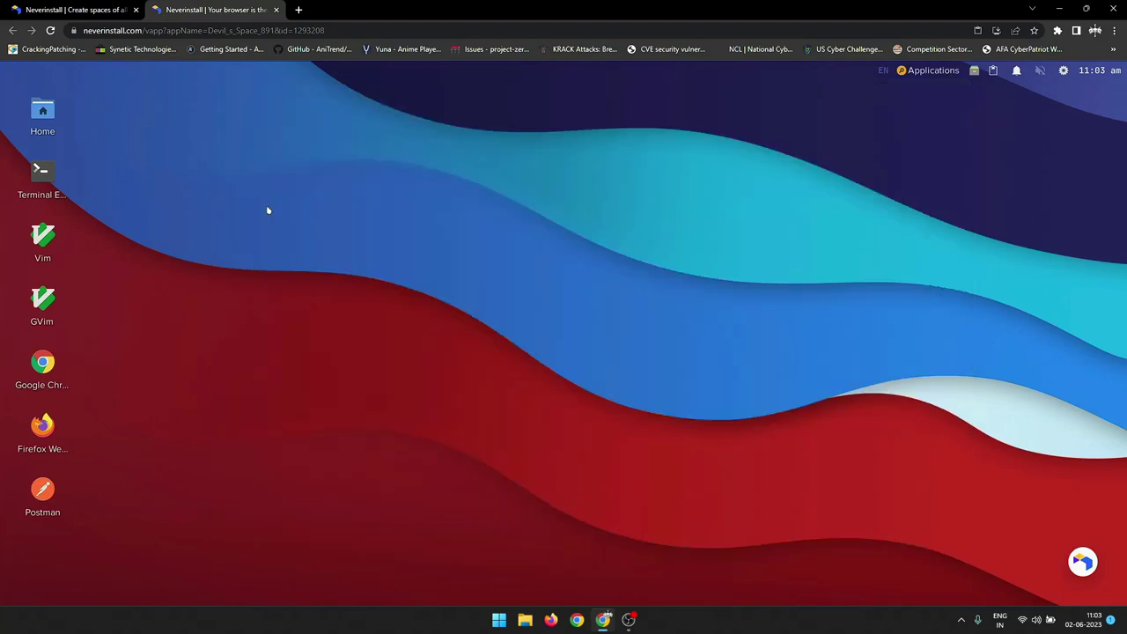
Open the Terminal Emulator on the cloud desktop and run uname -a to check the kernel and system details.
double_click(50, 186)
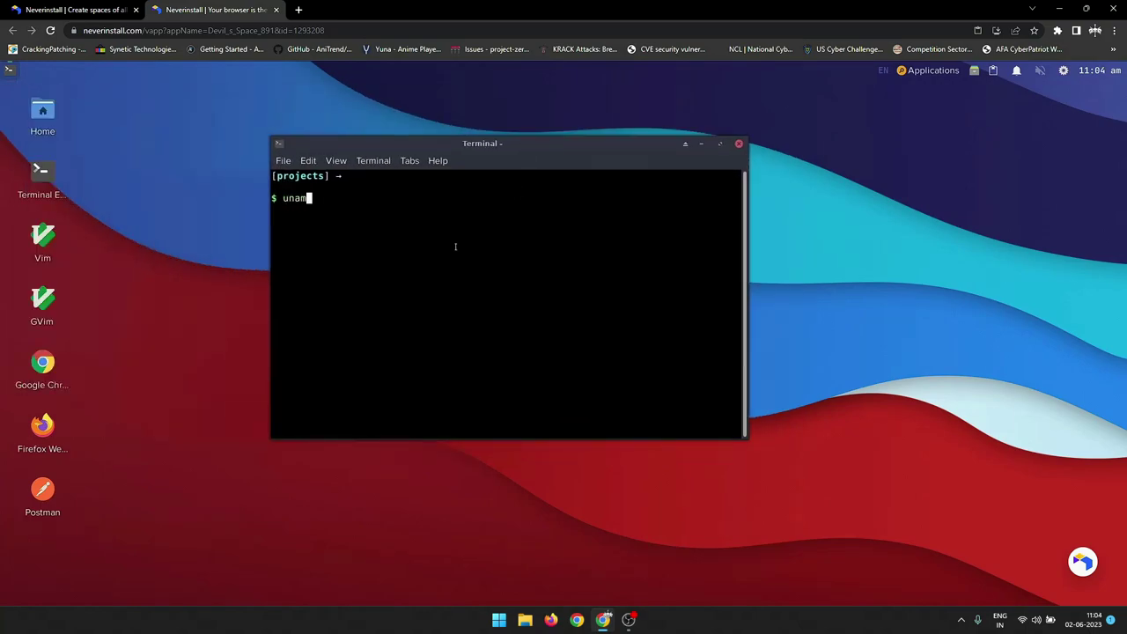
type("uname -a")
key("Return")
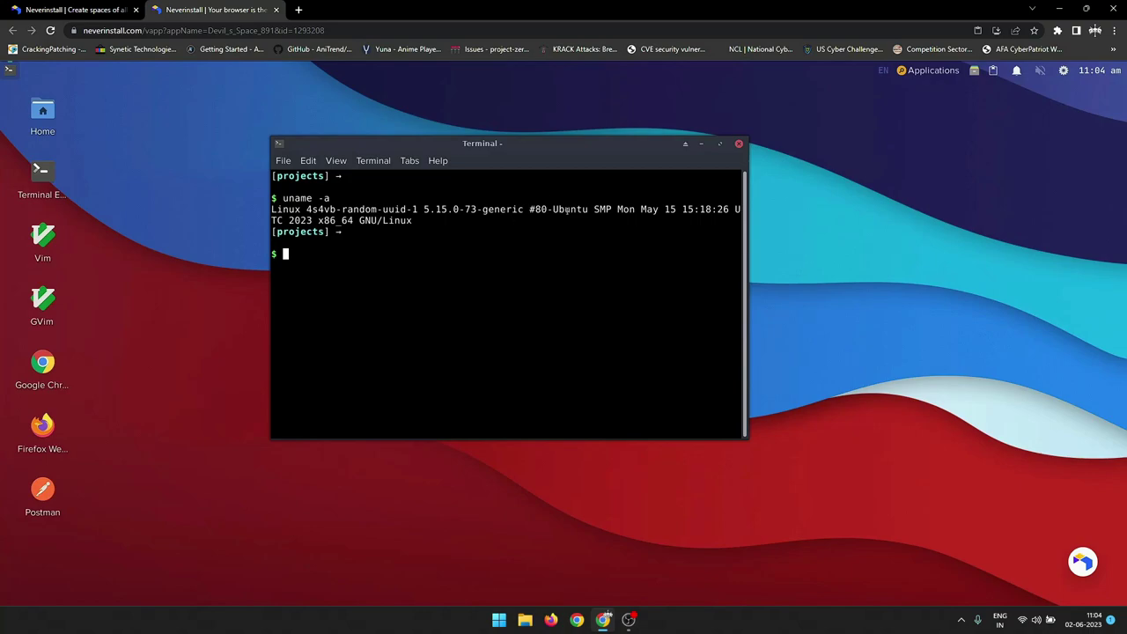
double_click(565, 209)
left_click(345, 257)
Find and open About Xfce among the applications, review its System, About, Credits, Debian and Copyright information, and close it.
left_click(927, 70)
type("about")
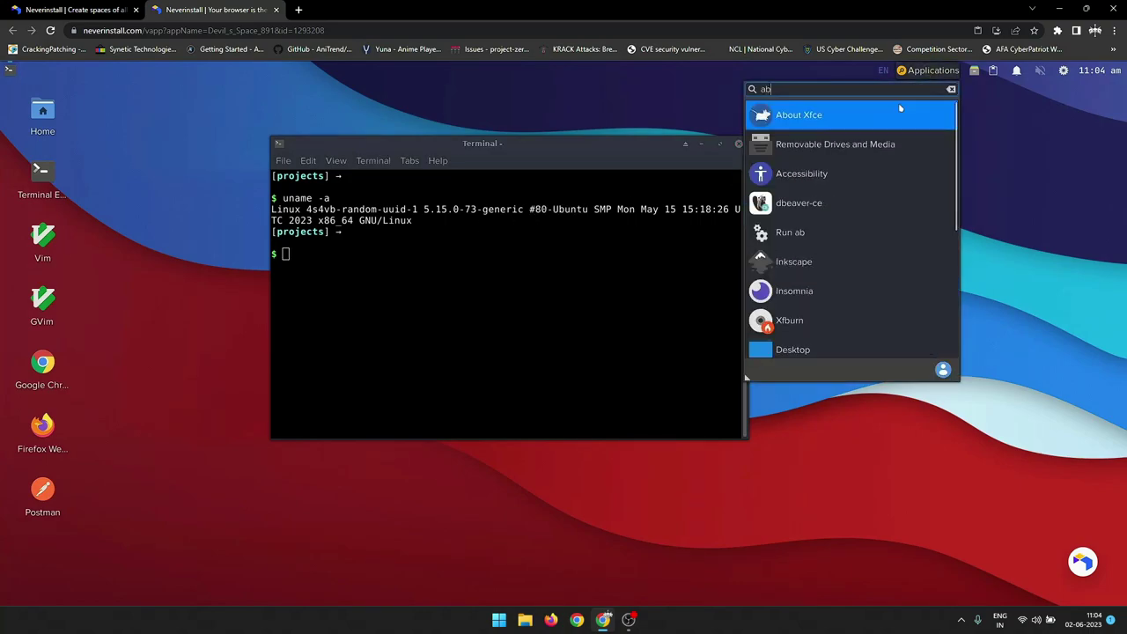
left_click(831, 116)
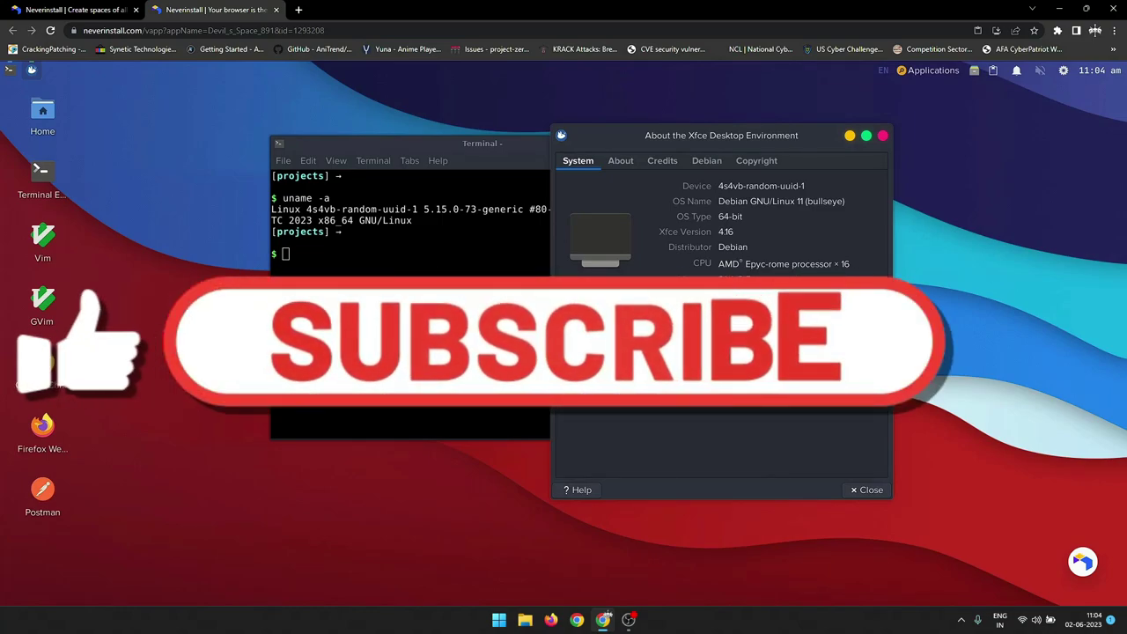
left_click(621, 161)
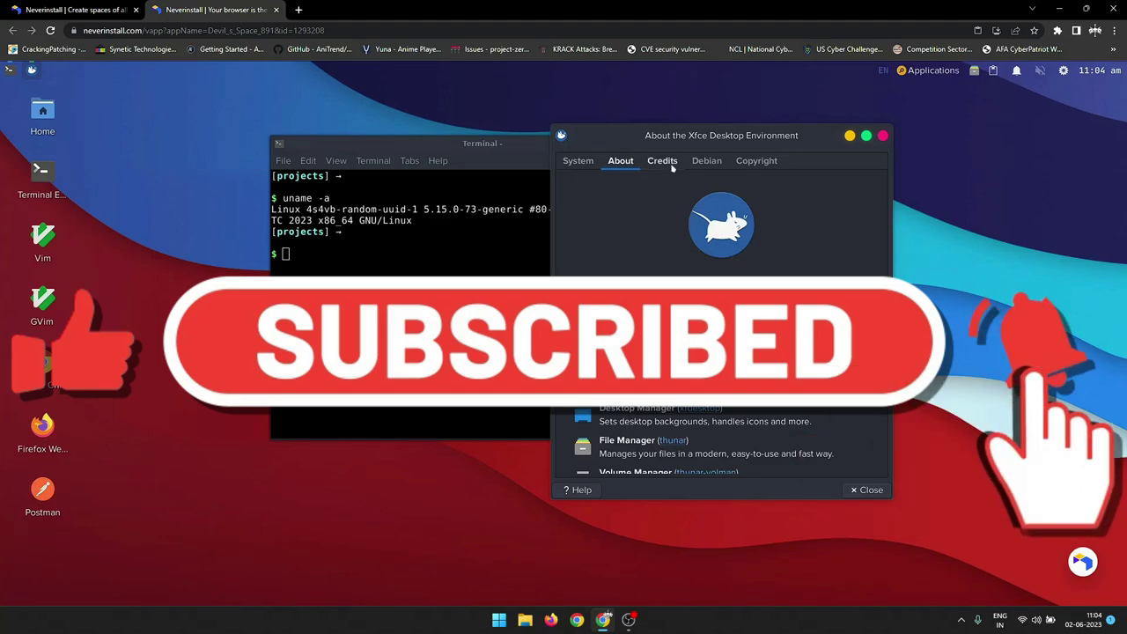
left_click(662, 161)
left_click(706, 161)
left_click(755, 161)
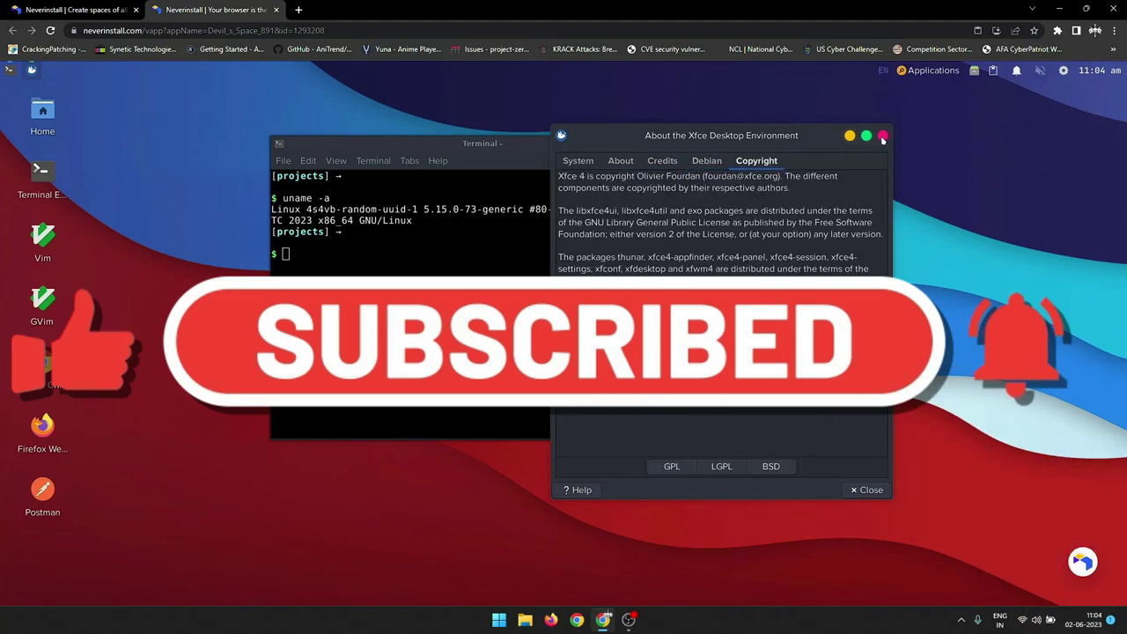
key("Escape")
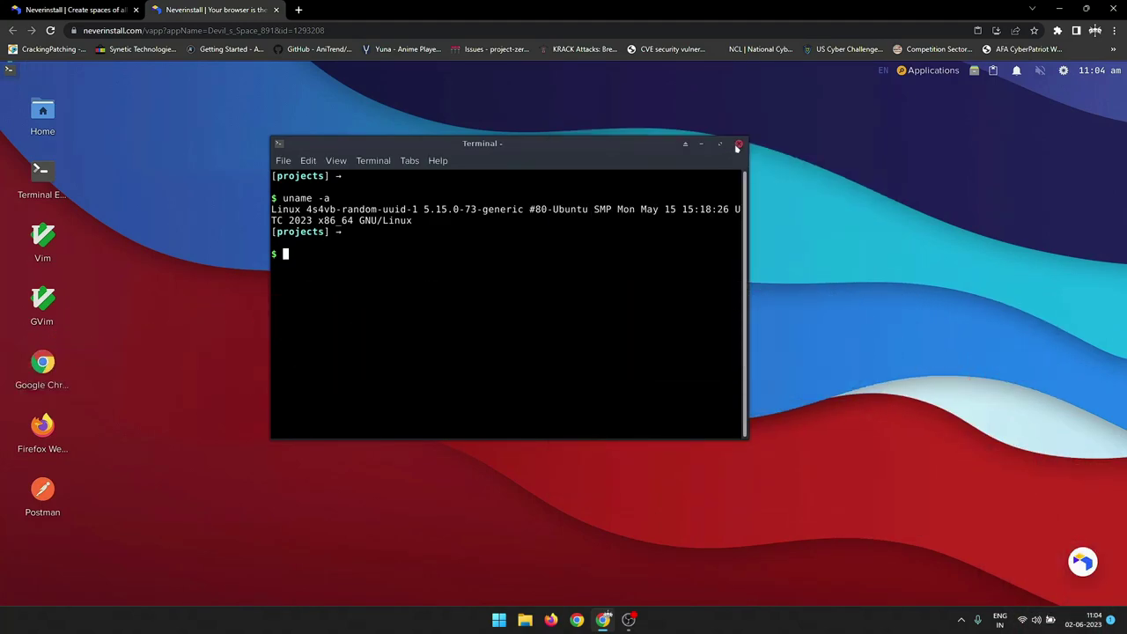